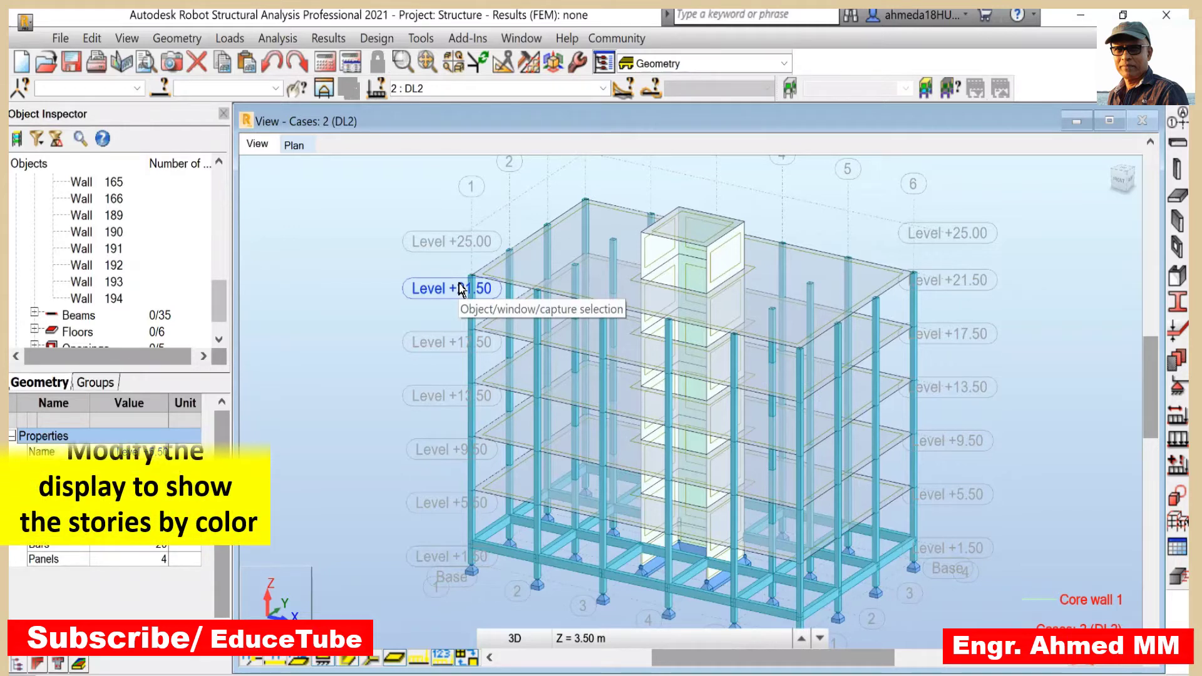
Turn on the Stories - legend by colors display attribute so the model's stories are marked with colors.
right_click(349, 317)
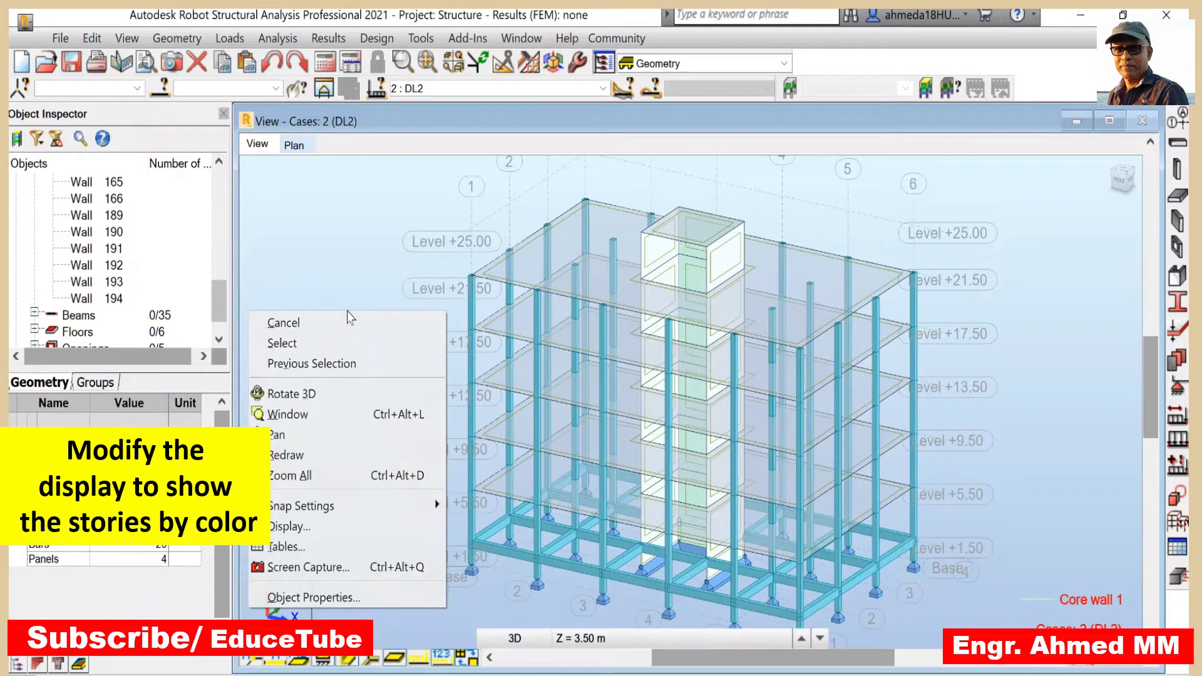
left_click(366, 525)
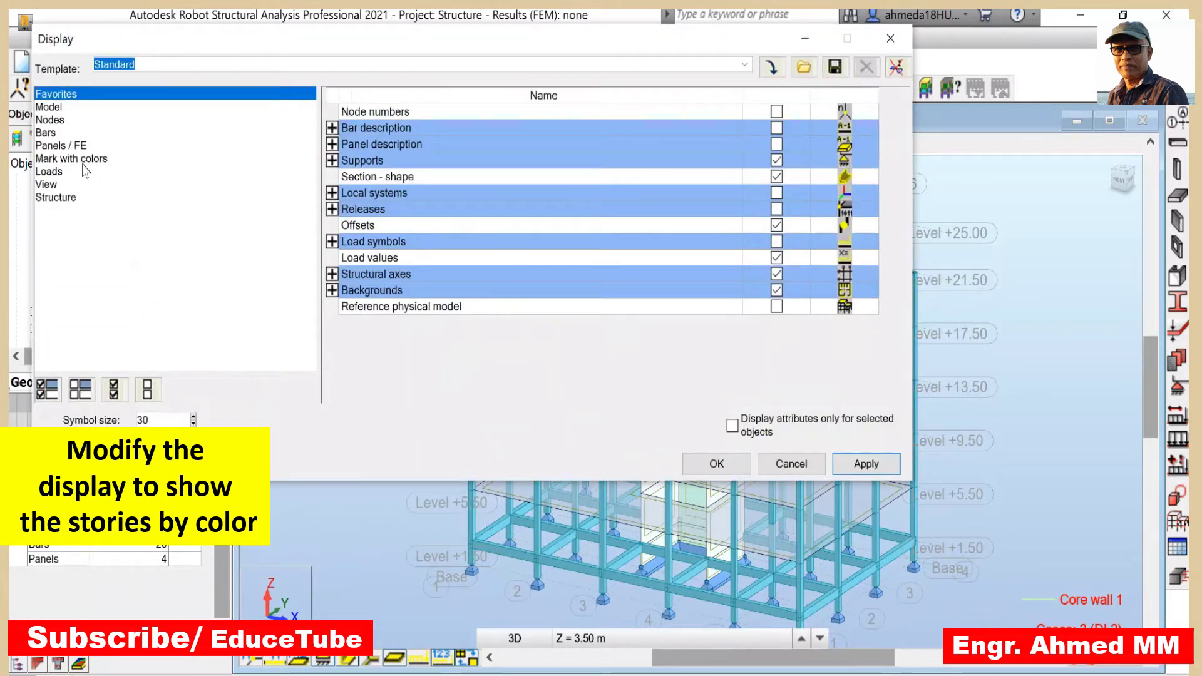
left_click(85, 160)
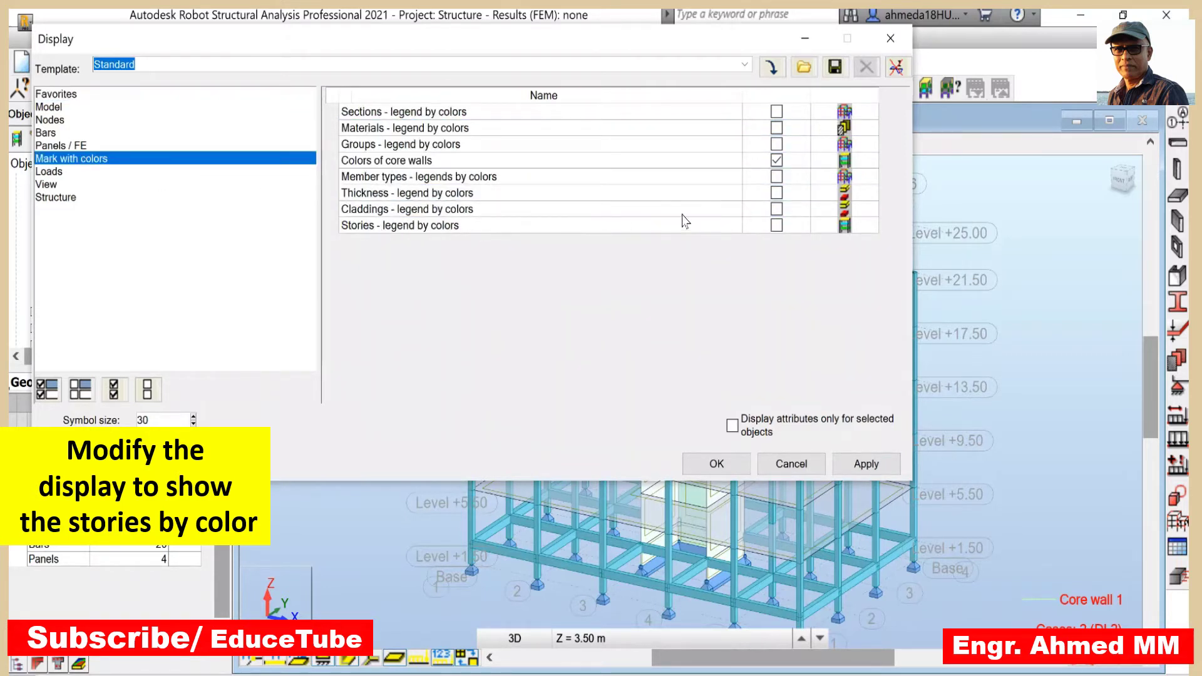
left_click(776, 225)
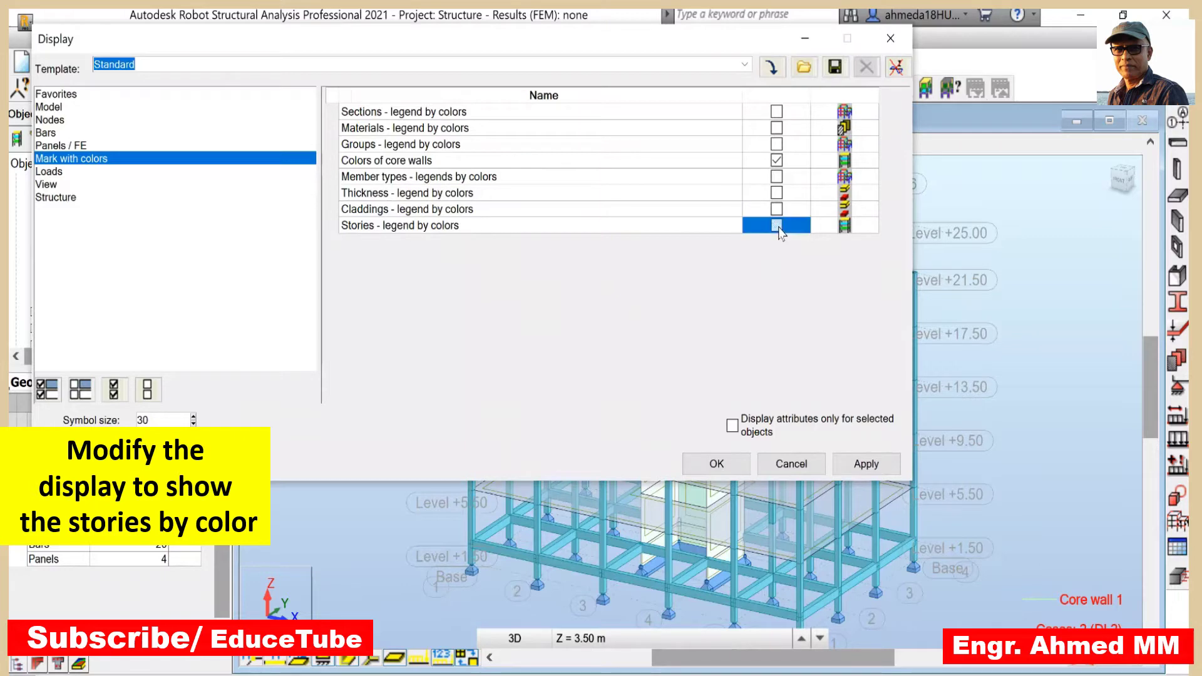
left_click(867, 466)
left_click(708, 466)
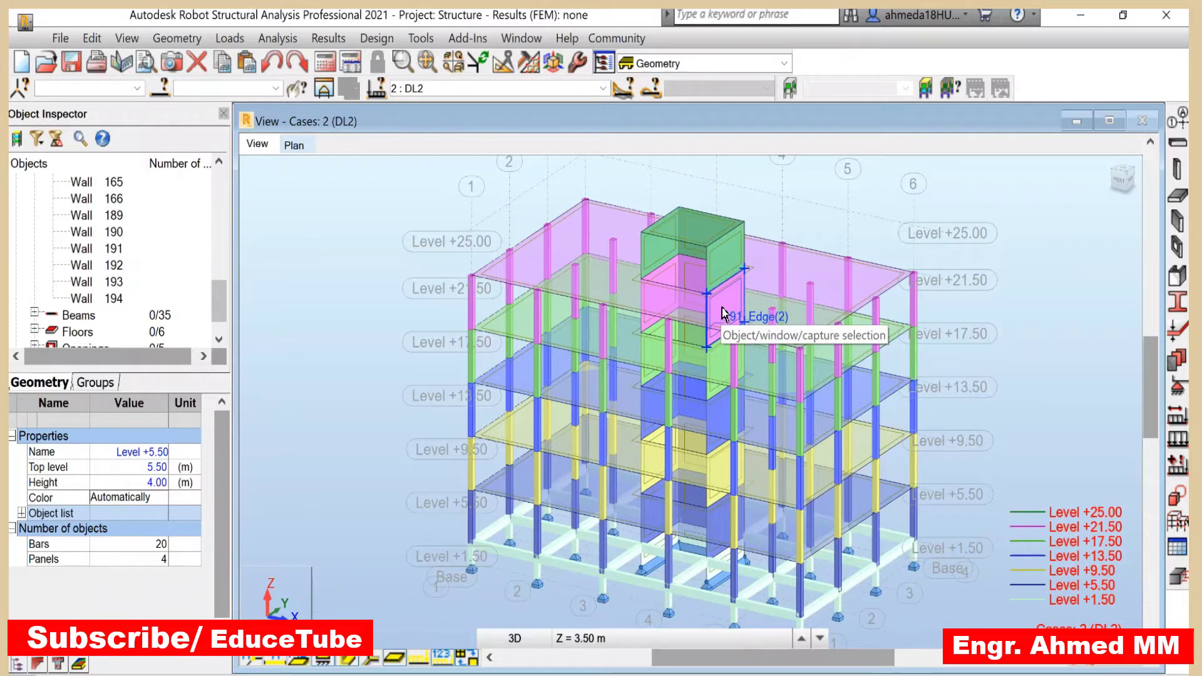
Start a new Seismic (Equivalent Lateral Force Method) analysis case and set its seismic code to NBCC 2010.
left_click(354, 65)
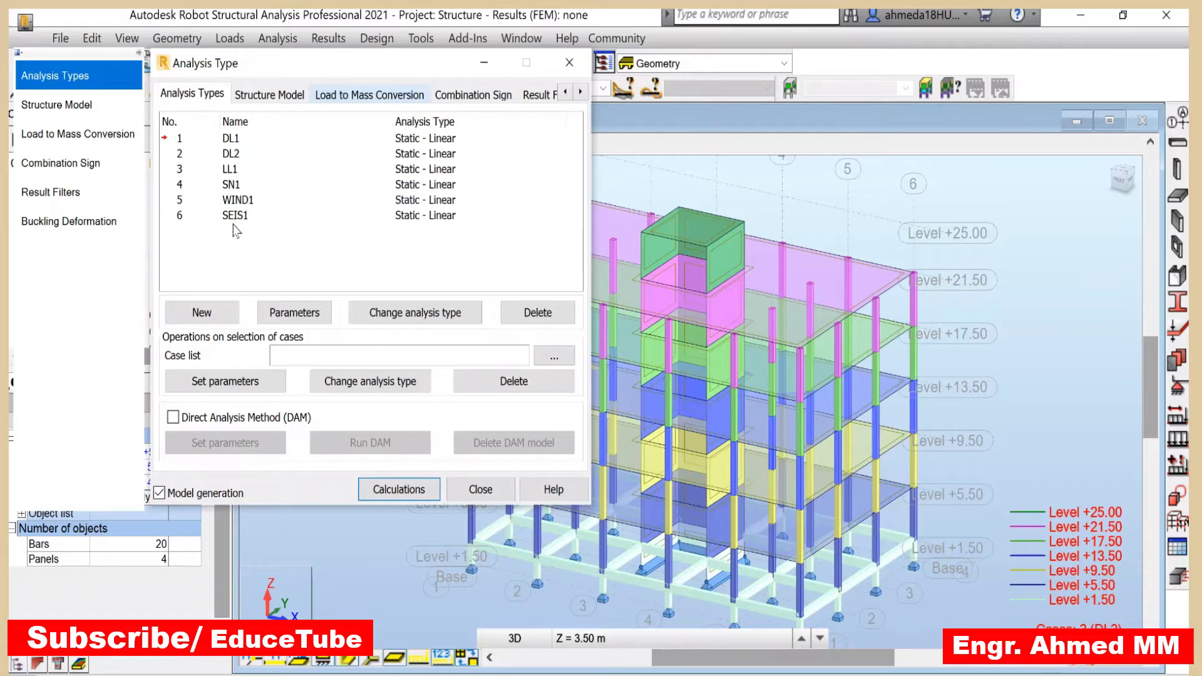
left_click(203, 313)
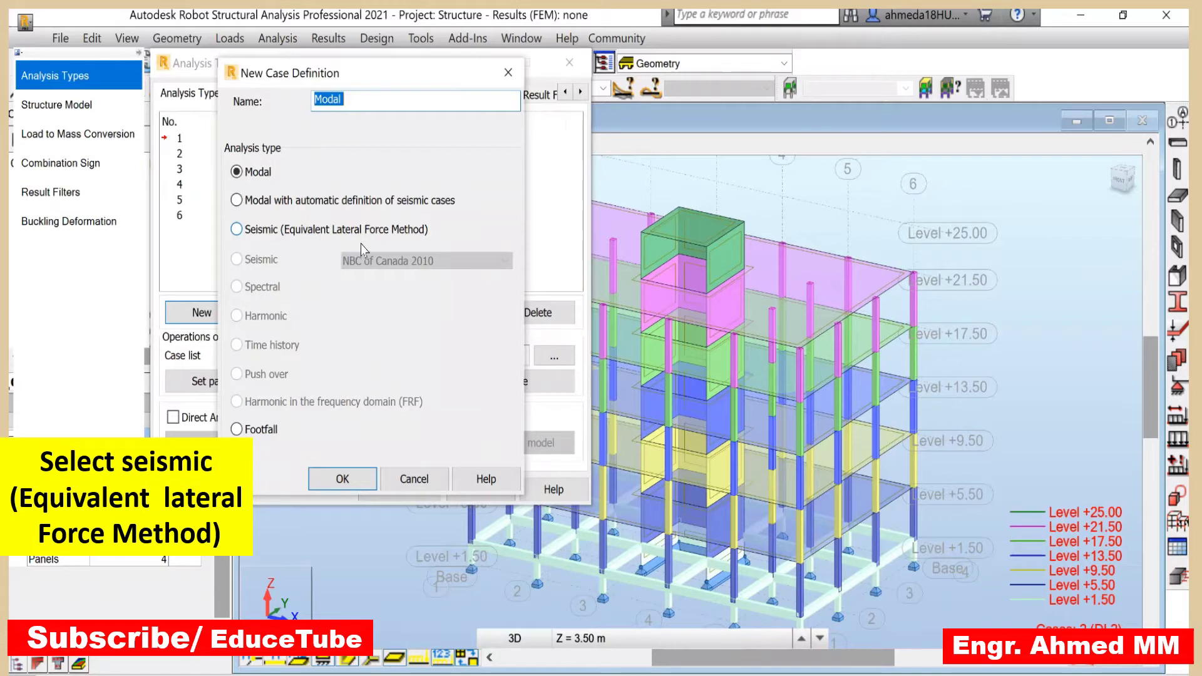
left_click(237, 231)
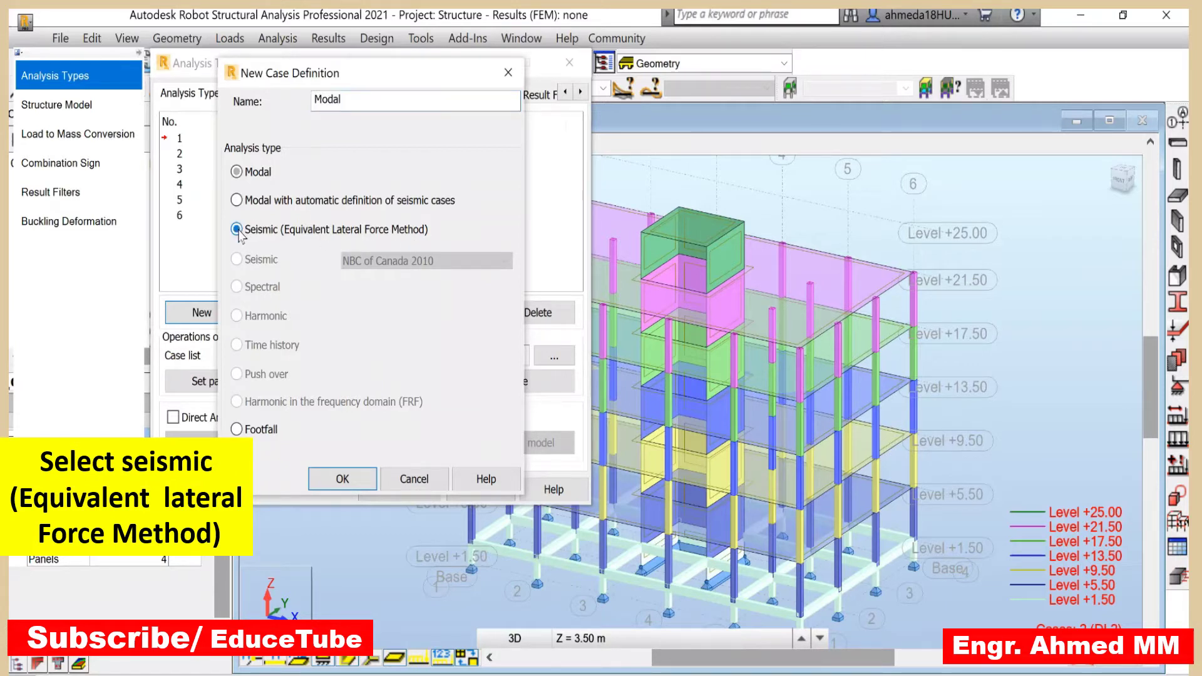
left_click(360, 479)
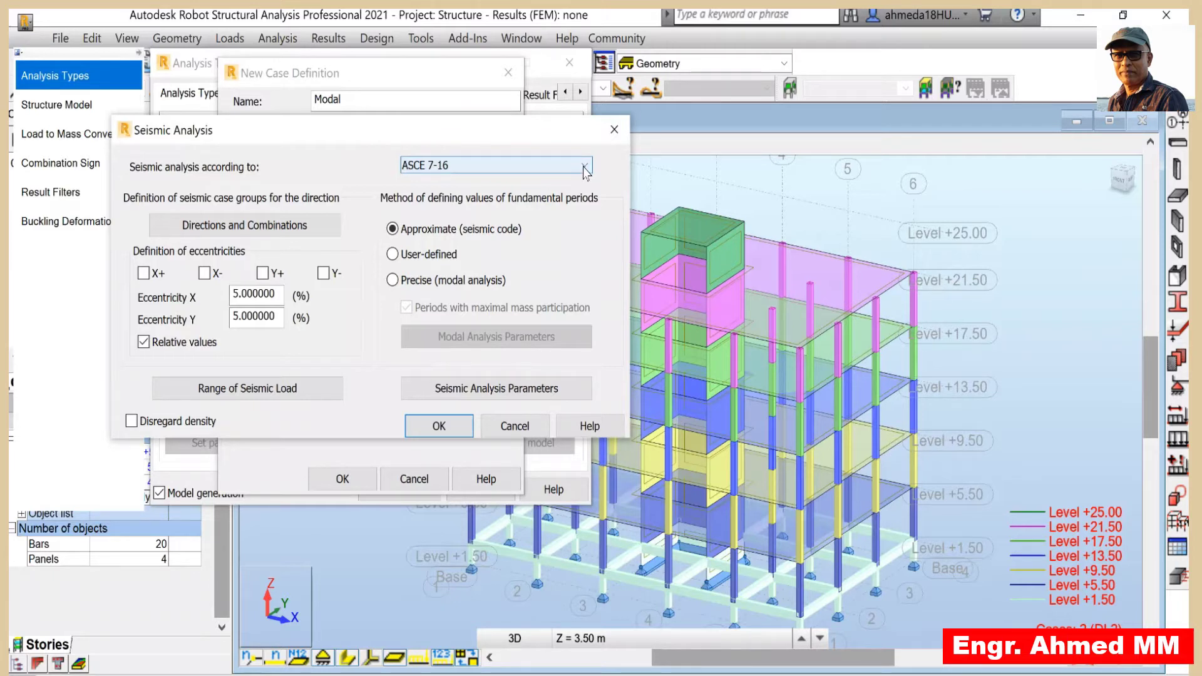
left_click(584, 167)
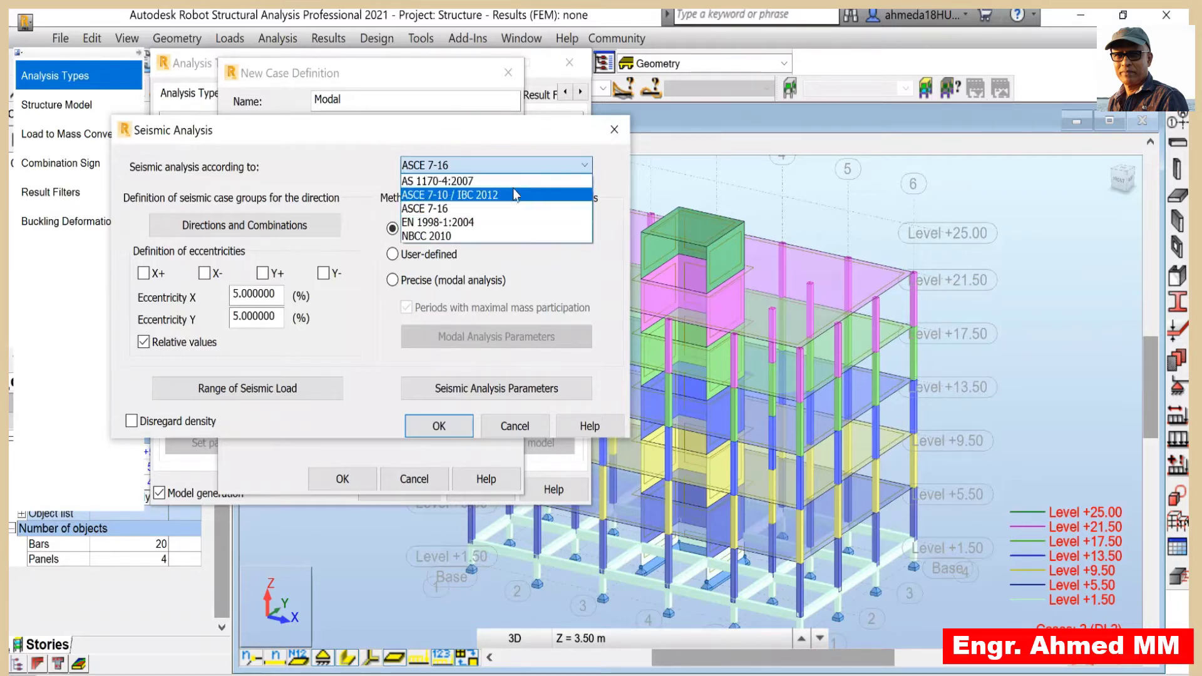
left_click(434, 237)
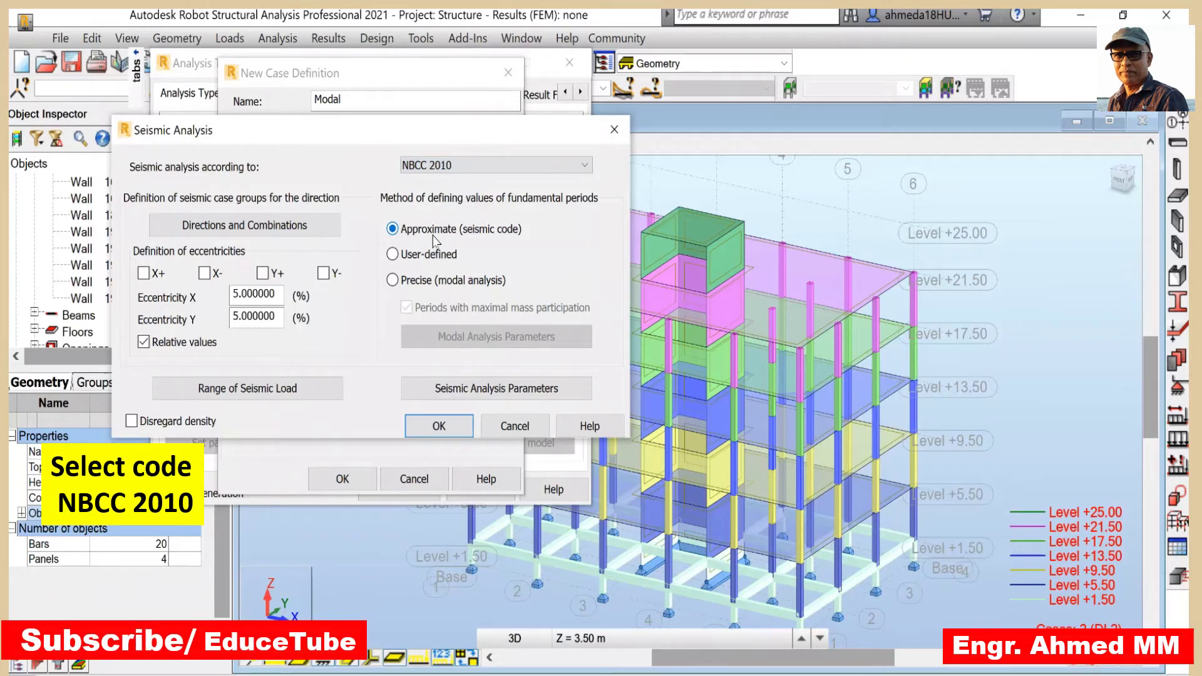
Enable Newmark combination Group 1 for the seismic directions and accept the automatic bottom and top stories for the seismic load range.
left_click(300, 227)
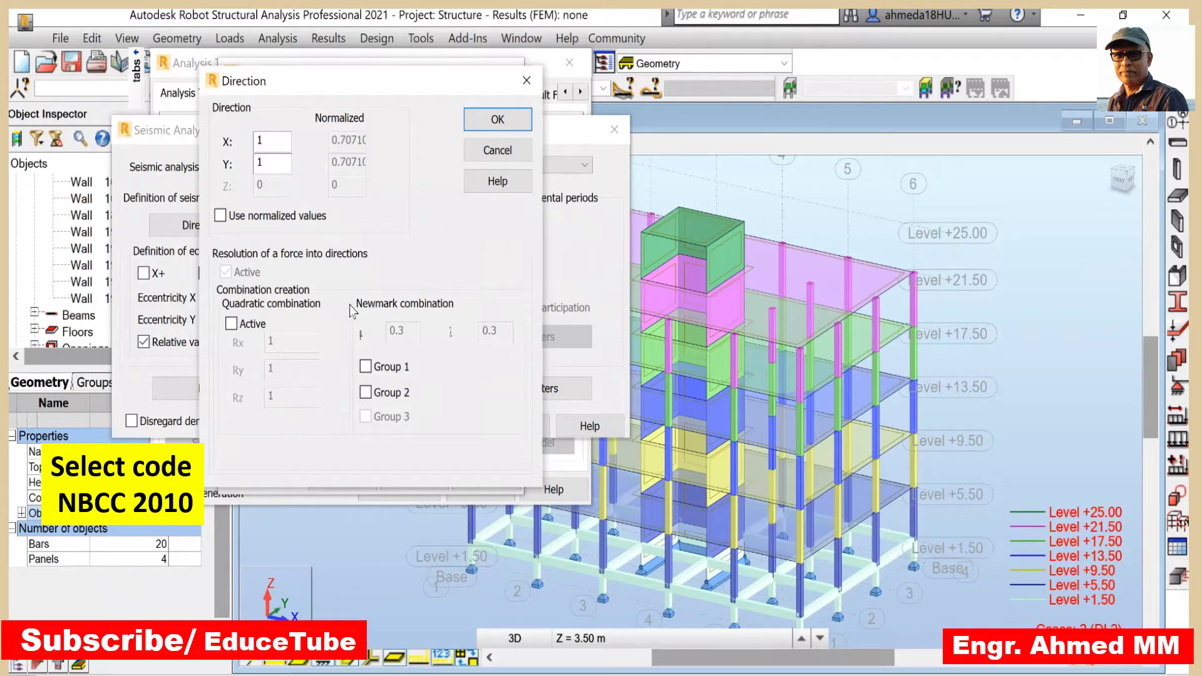
left_click(366, 368)
left_click(485, 122)
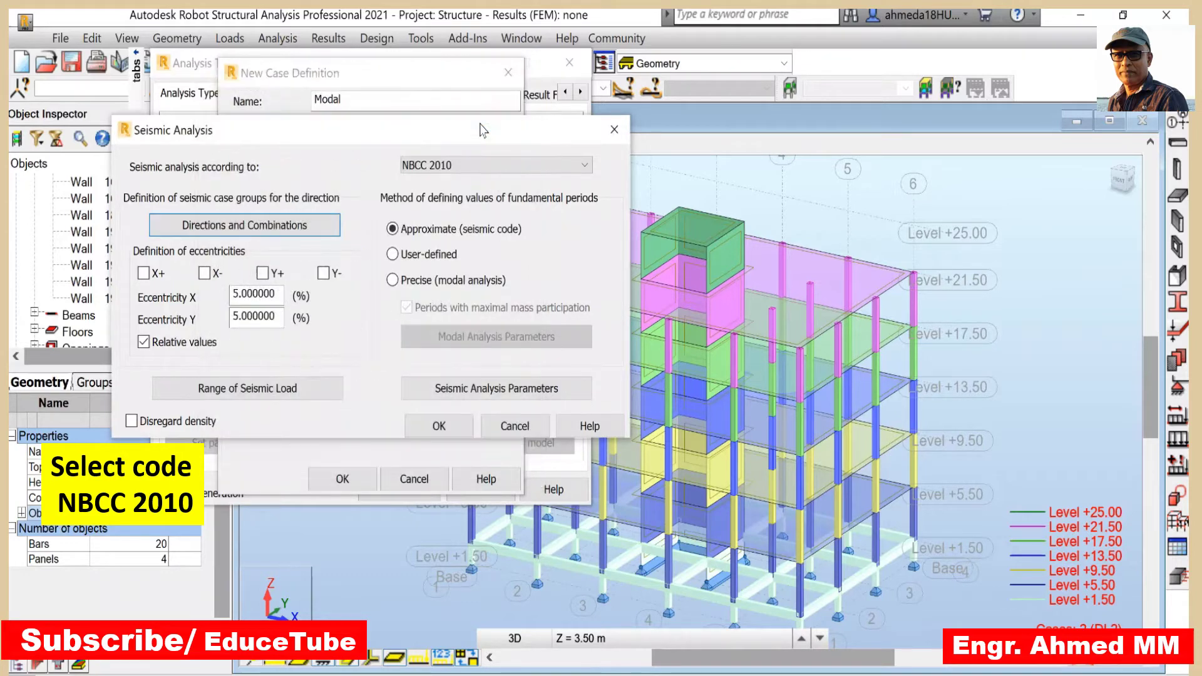
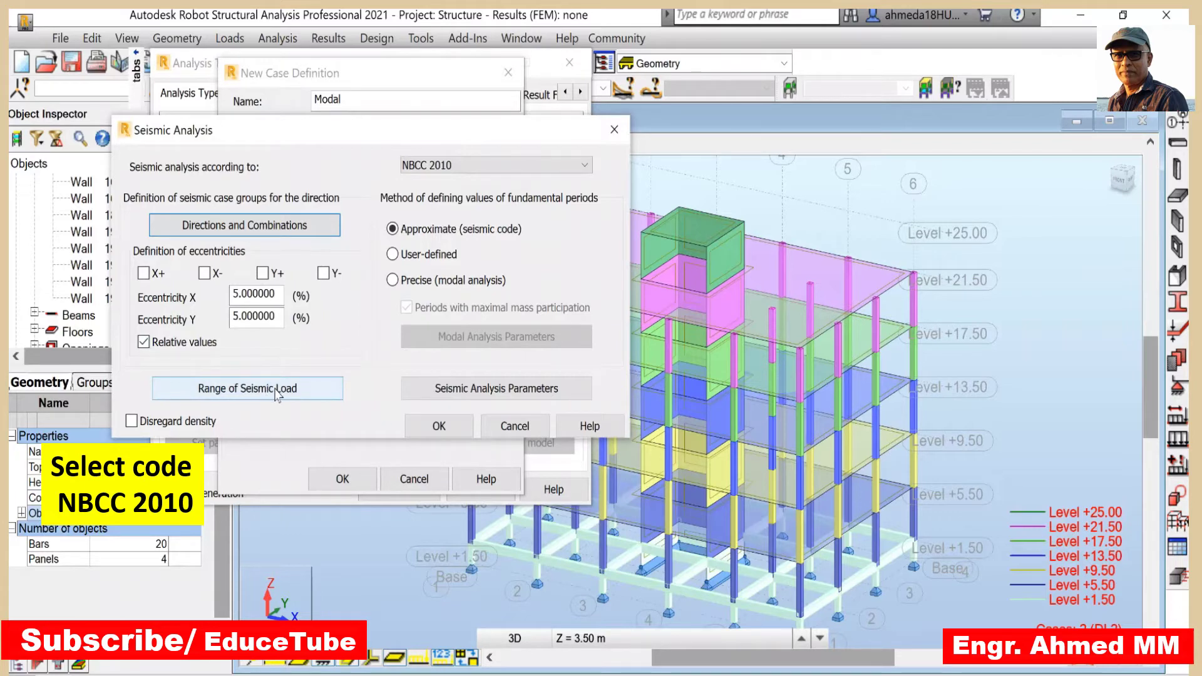
left_click(276, 393)
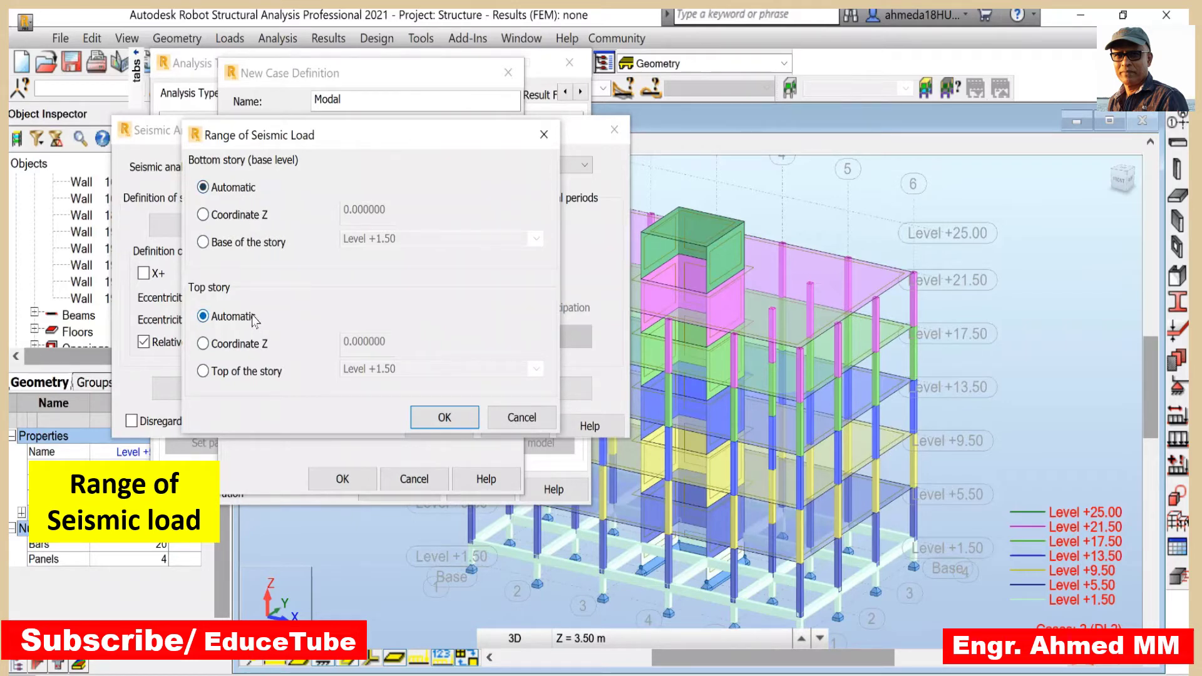
left_click(443, 418)
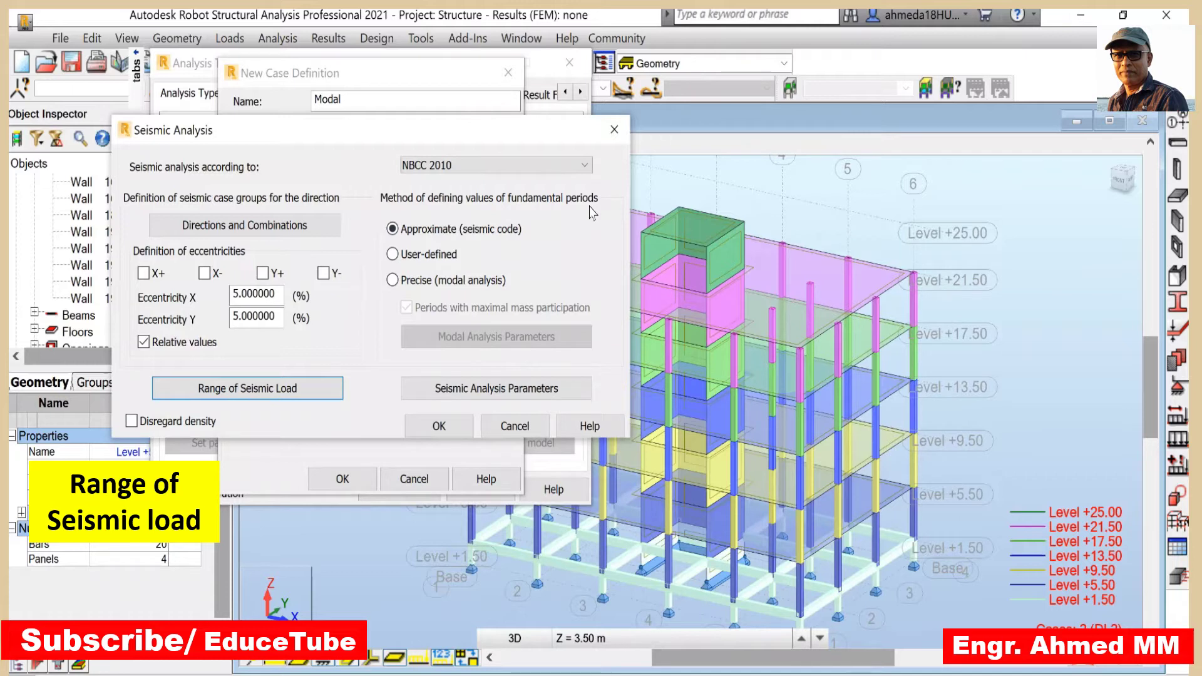
left_click(392, 280)
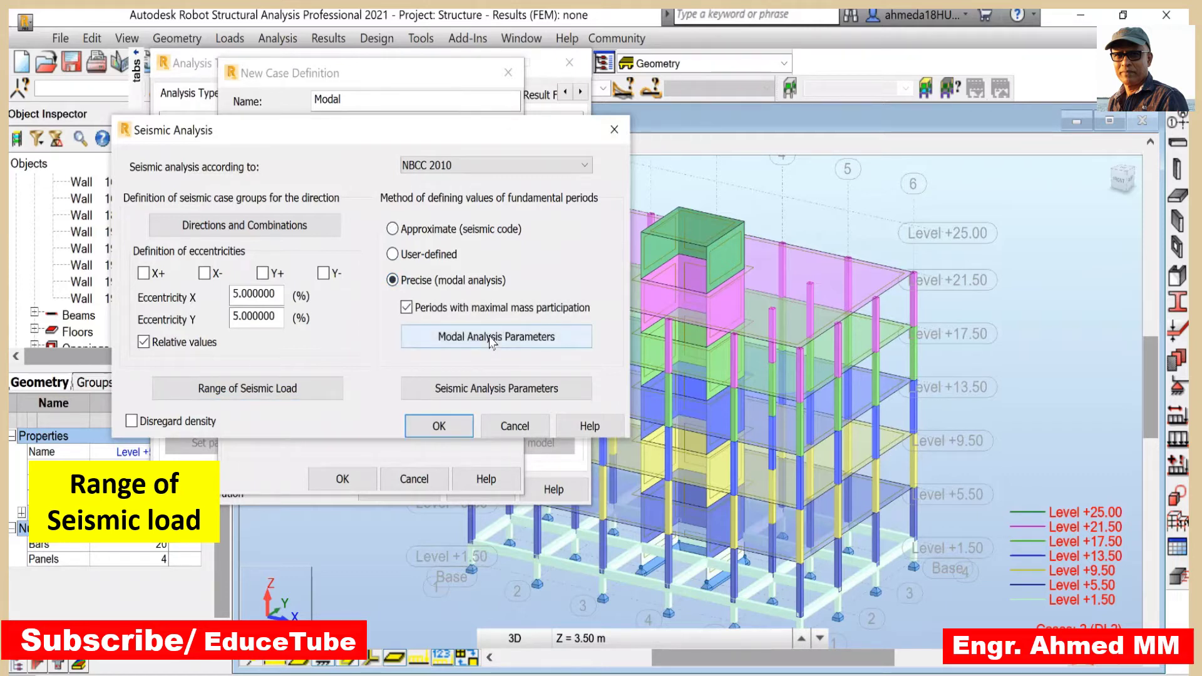
left_click(489, 336)
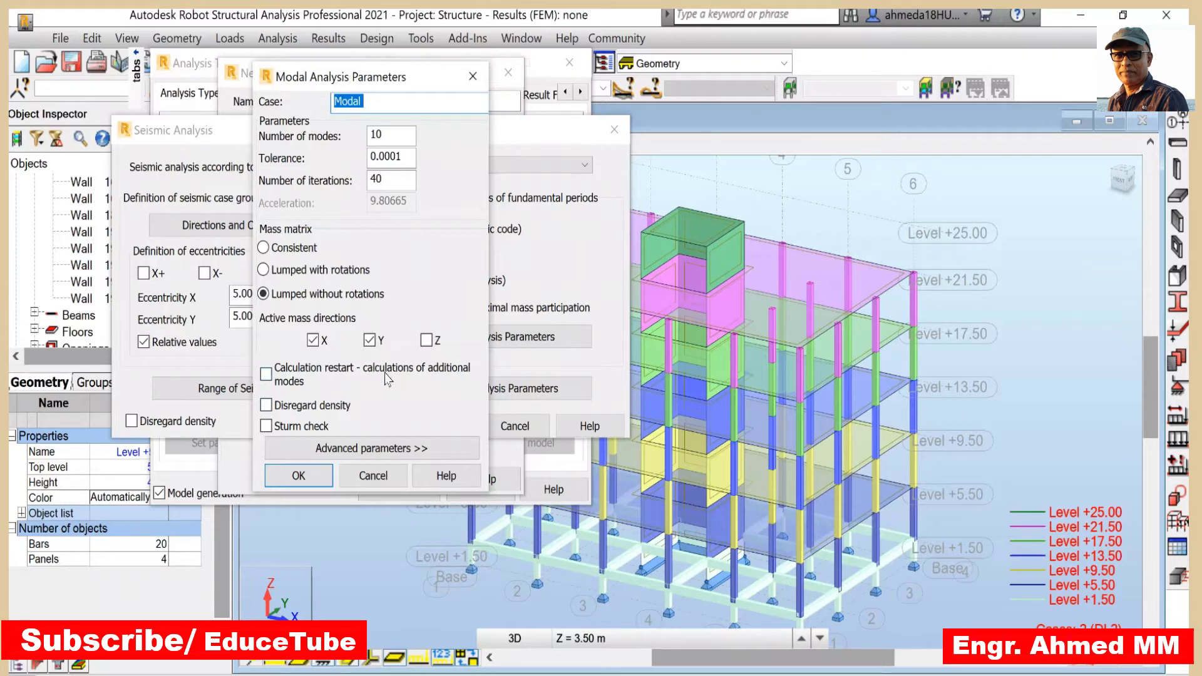
left_click(374, 477)
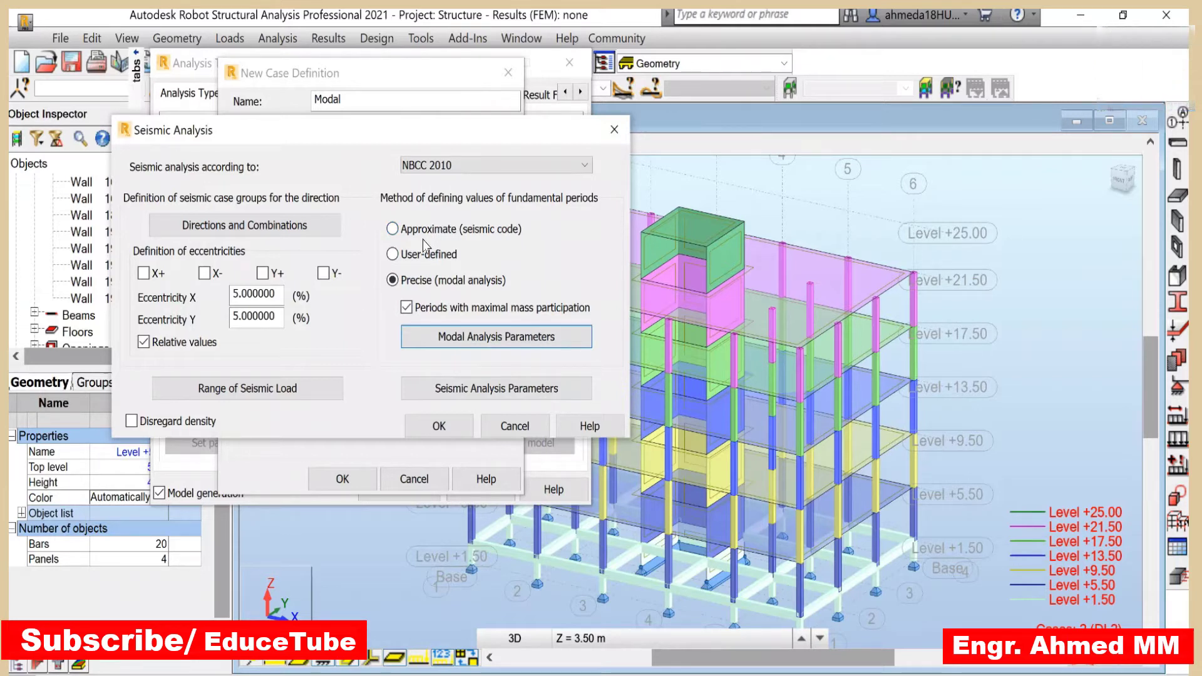
left_click(392, 229)
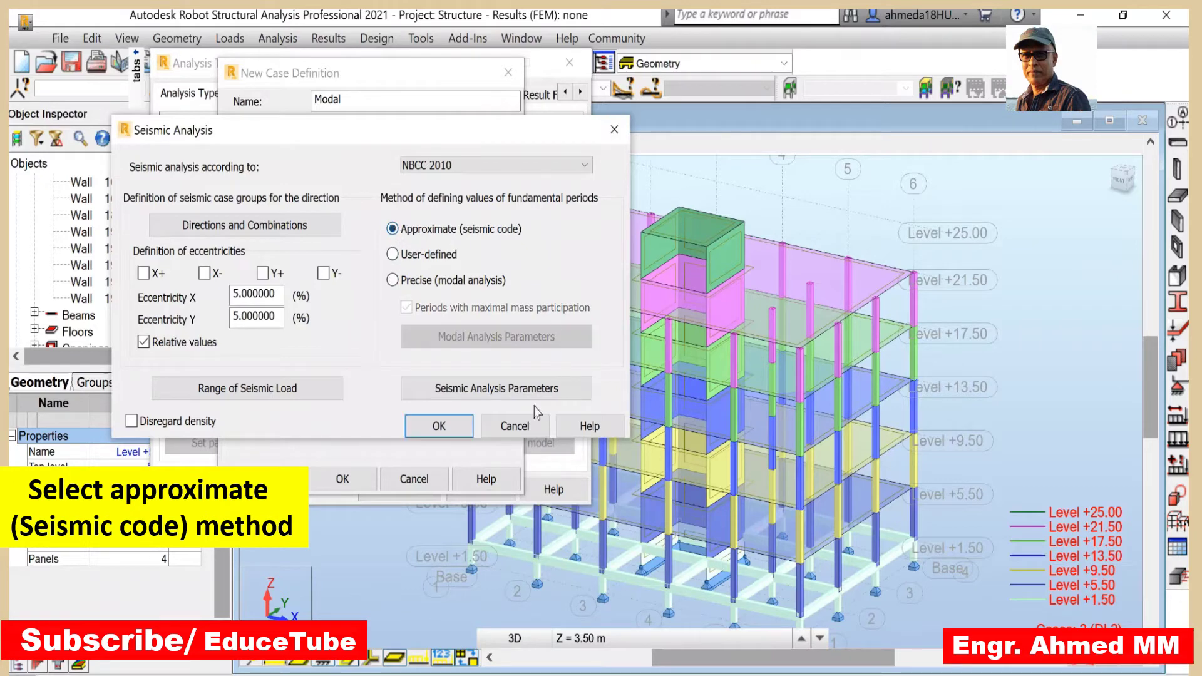
Set the NBCC 2010 fundamental period parameters to RC frames for both the X and Y directions.
left_click(498, 388)
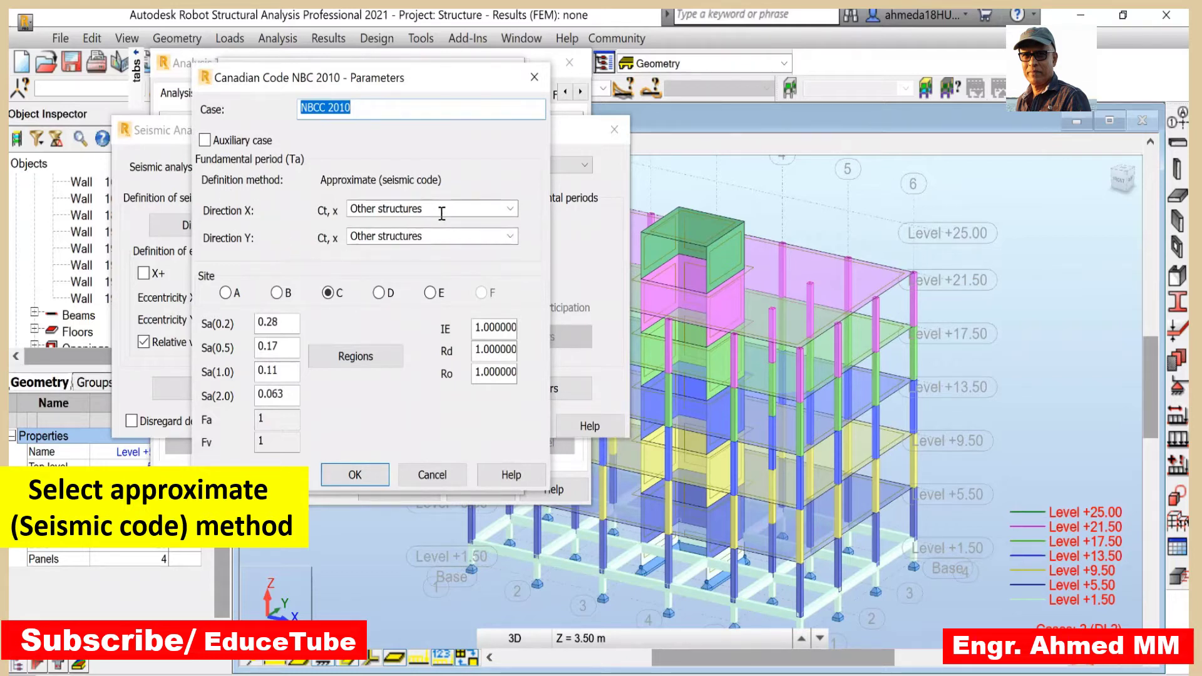
left_click(511, 210)
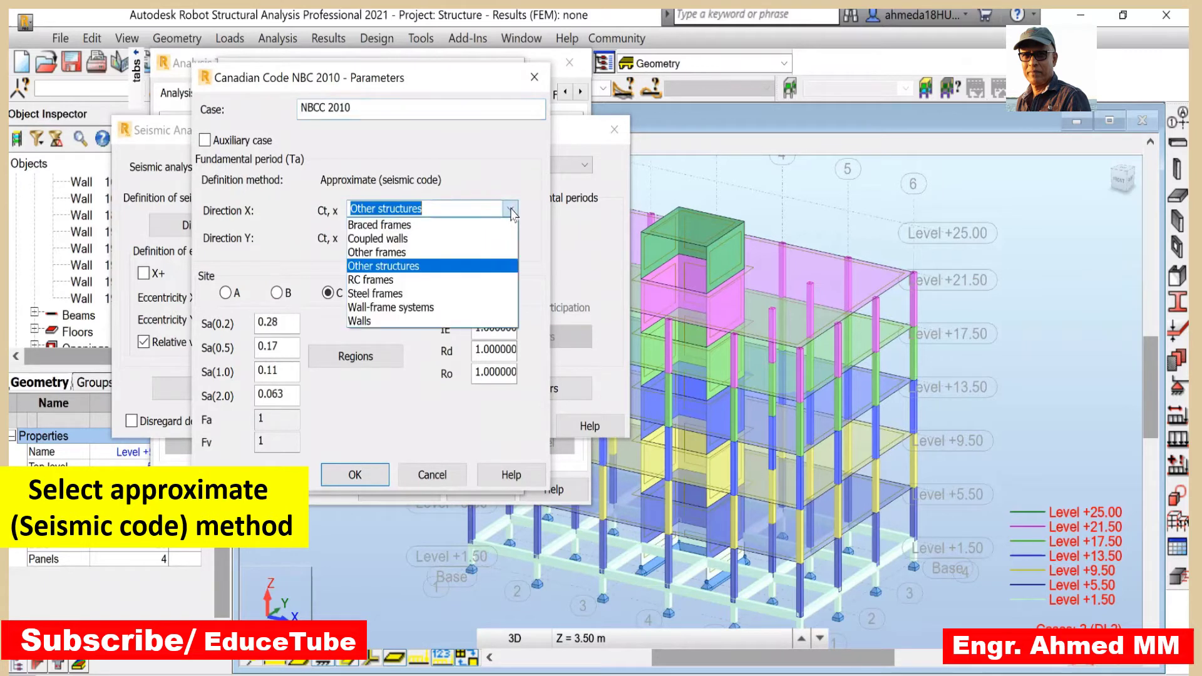
left_click(435, 281)
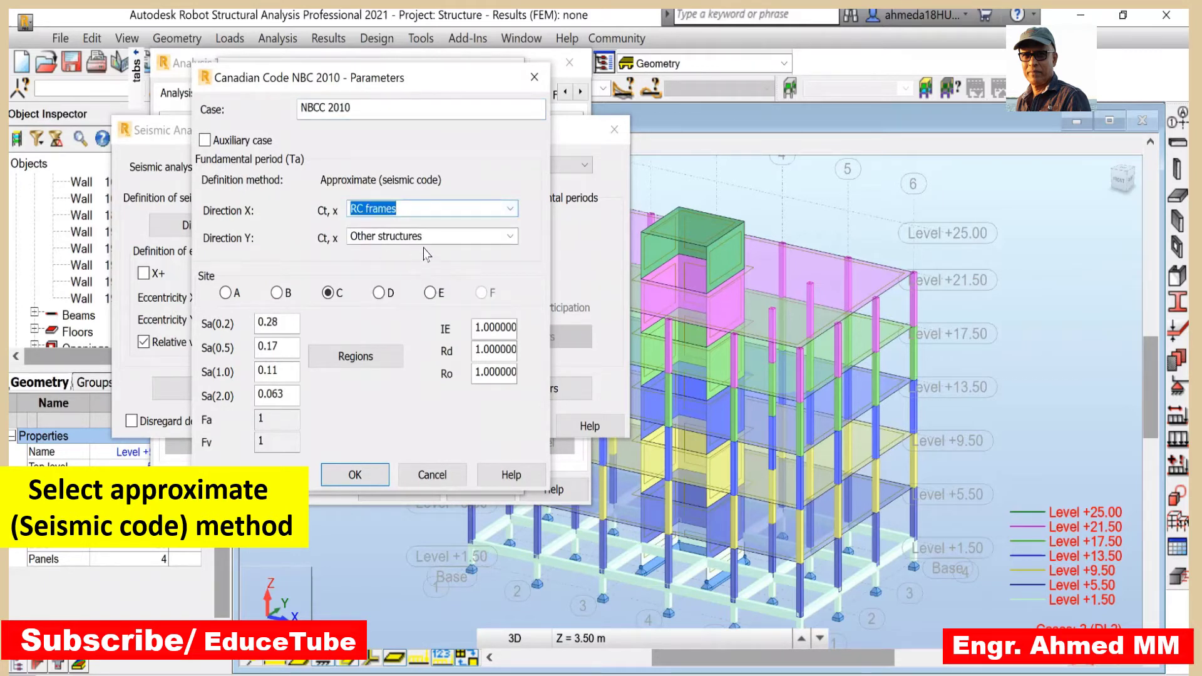
left_click(511, 238)
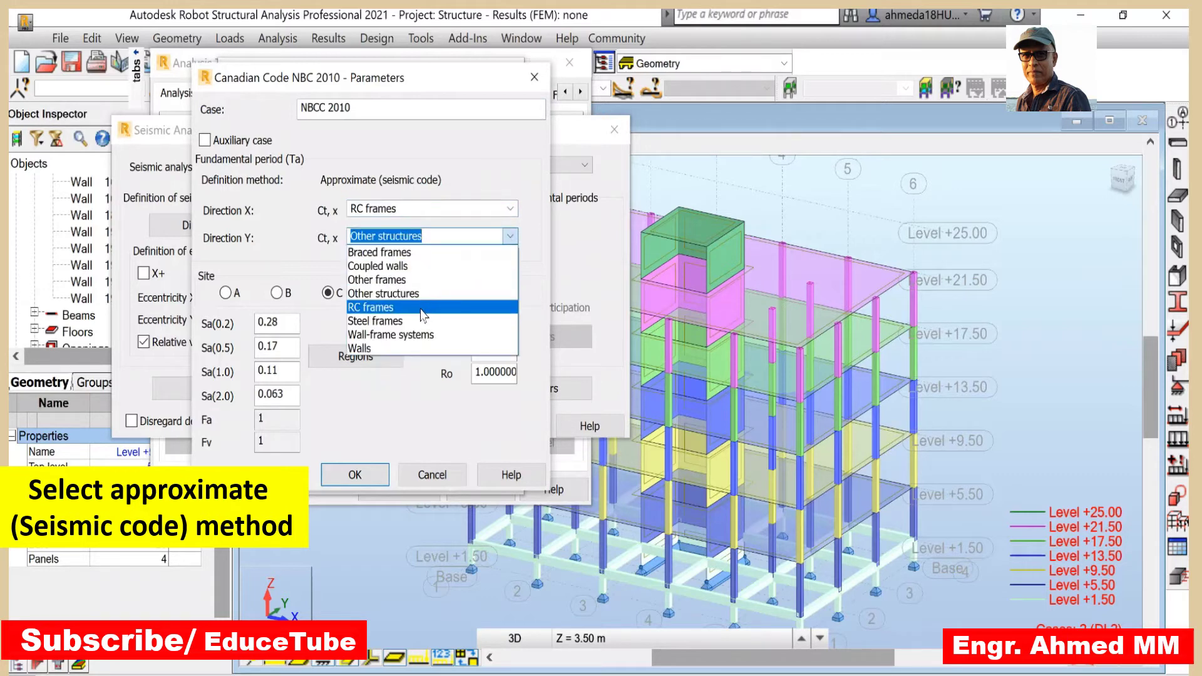
left_click(421, 307)
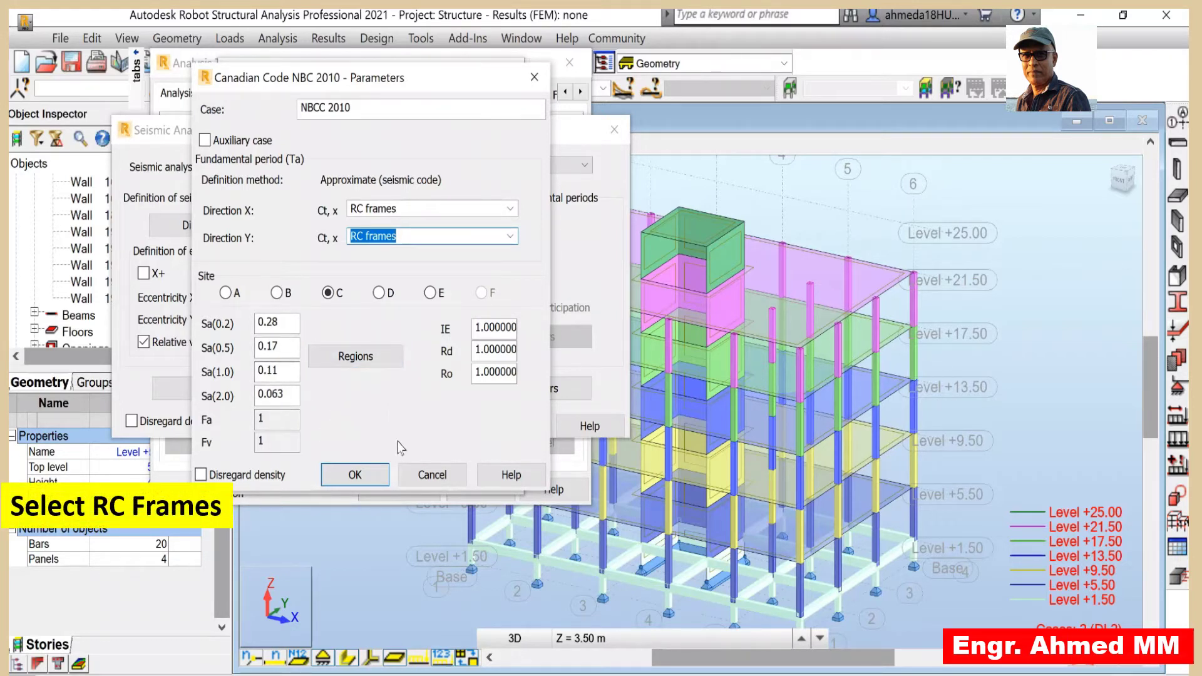
left_click(355, 476)
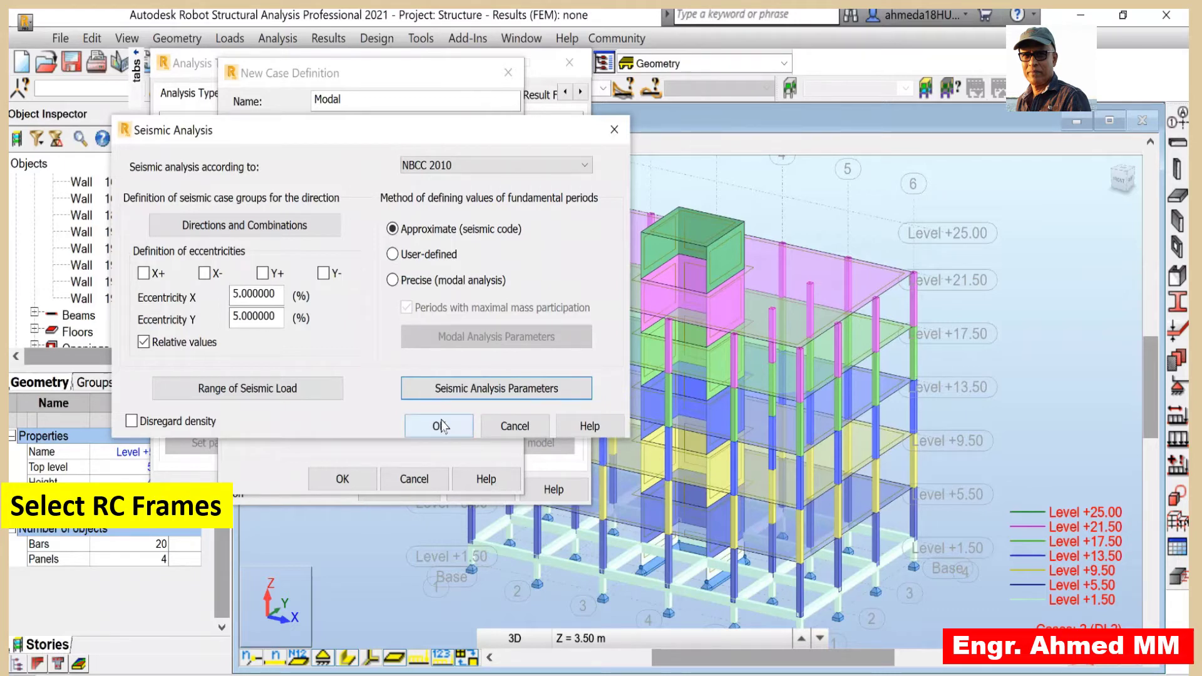
Confirm the seismic analysis definition to generate its load cases and run the structural calculations.
left_click(441, 426)
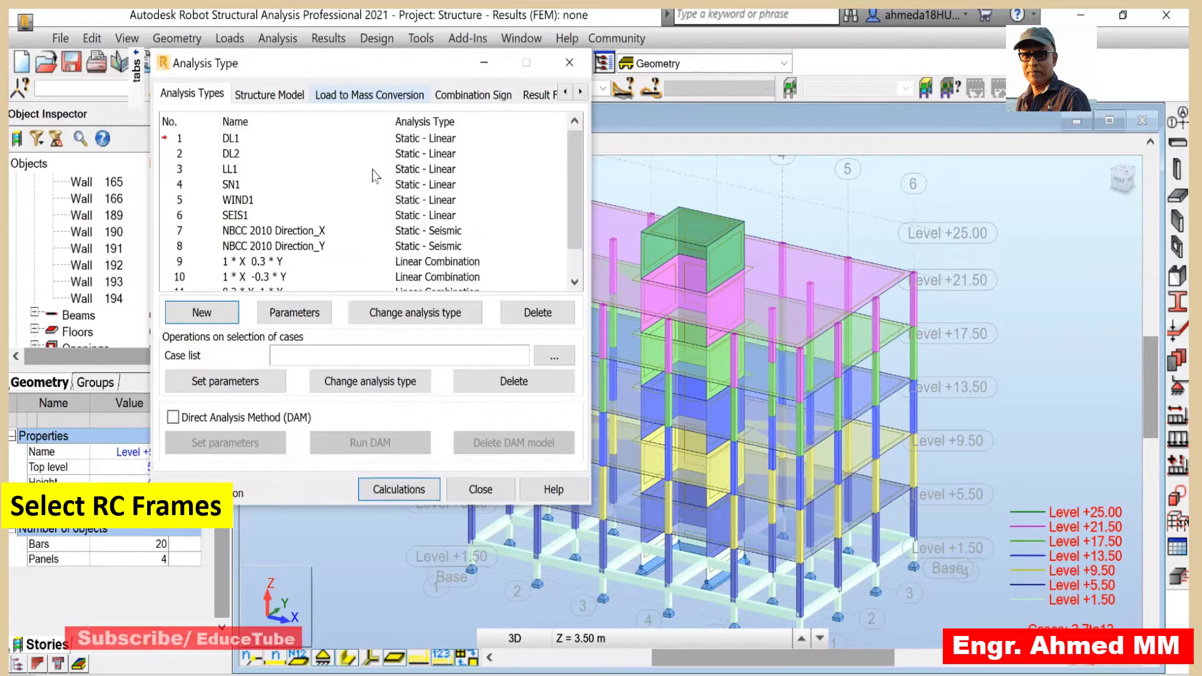
scroll(368, 188, "down", 1)
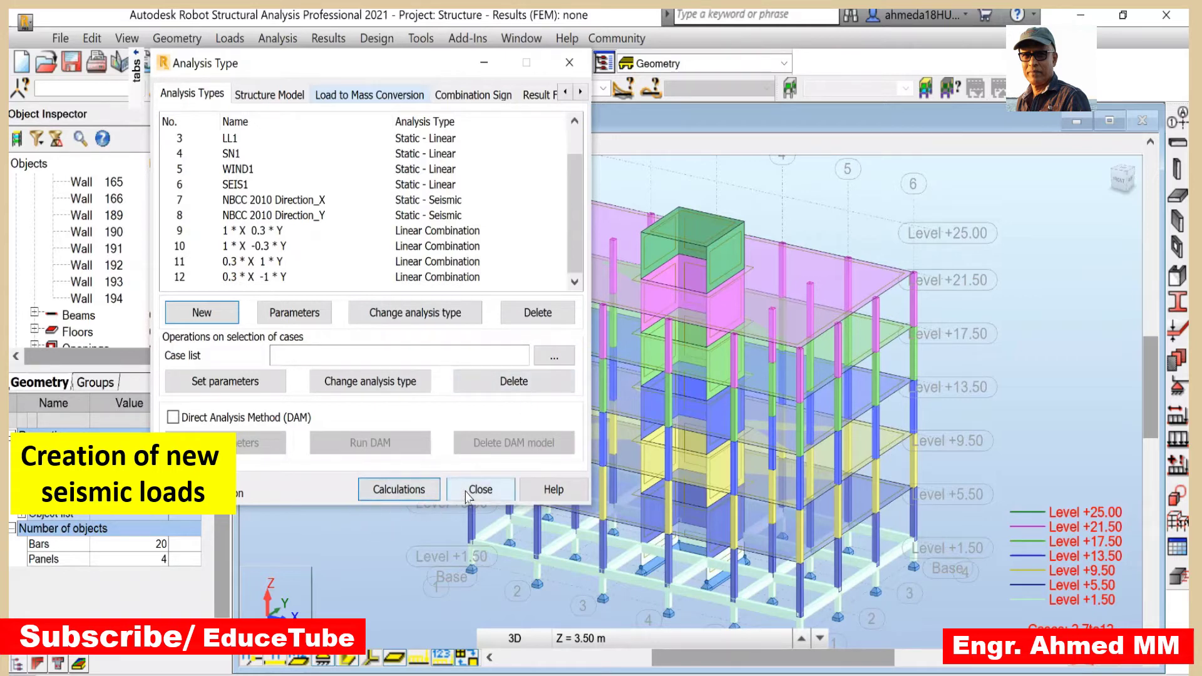
left_click(403, 491)
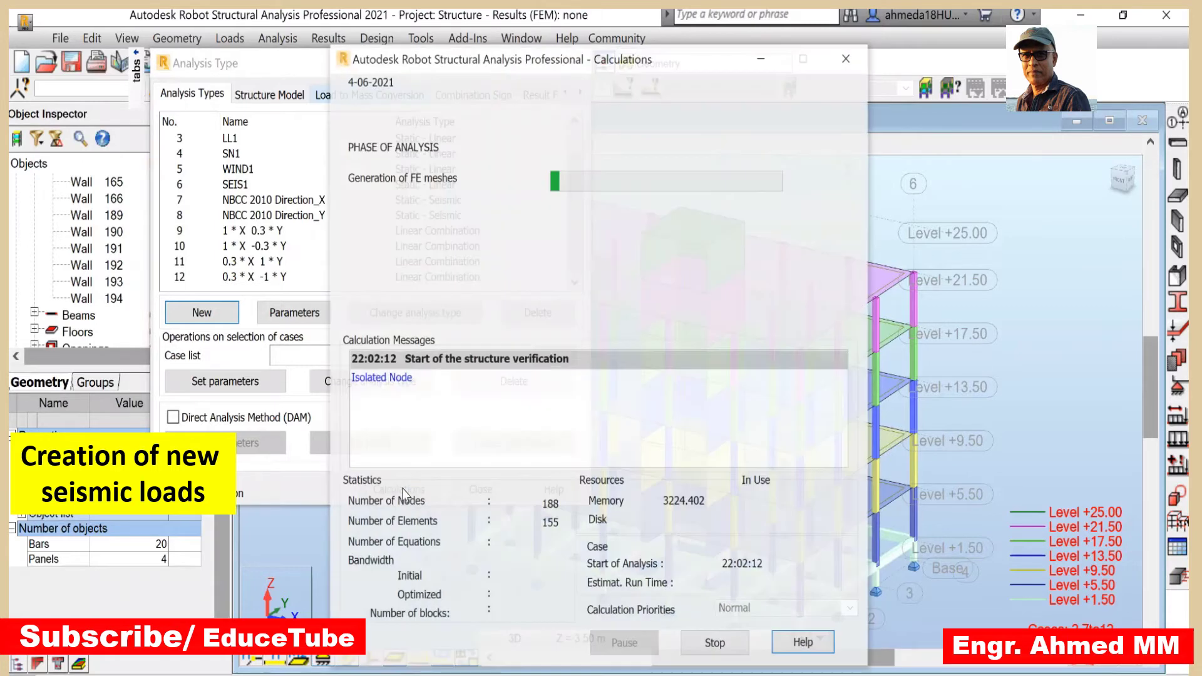
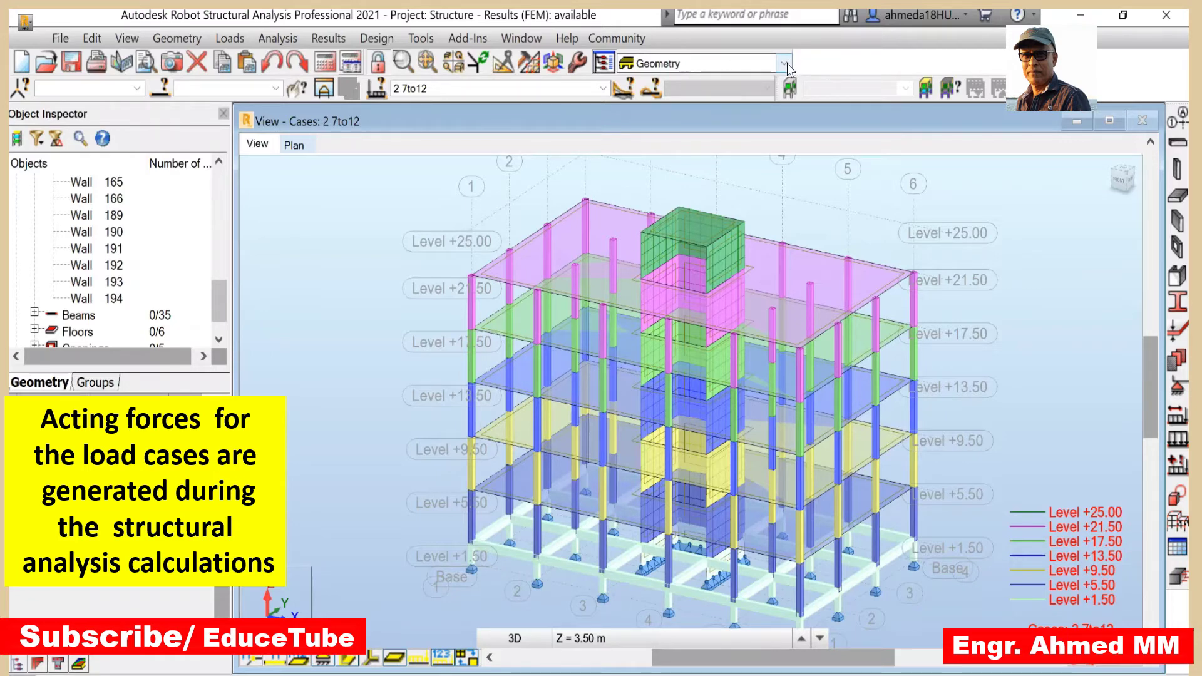
Switch the workspace layout to Results - diagrams and hide the section shapes in the 3D view.
left_click(783, 63)
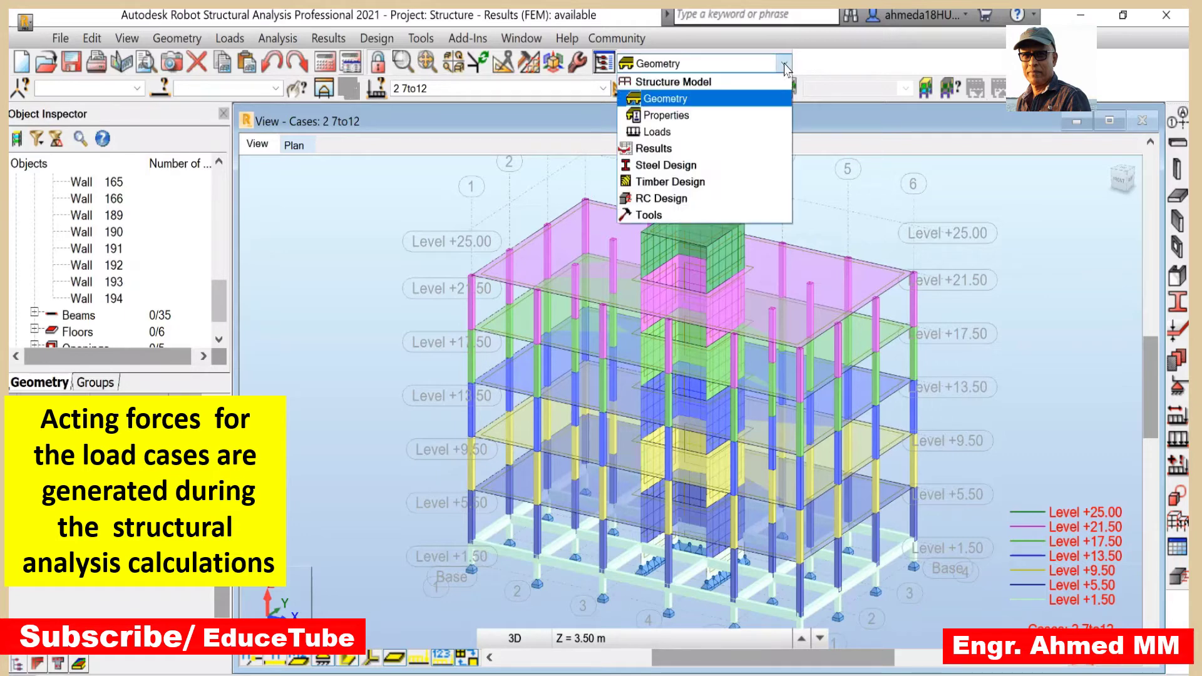
left_click(690, 148)
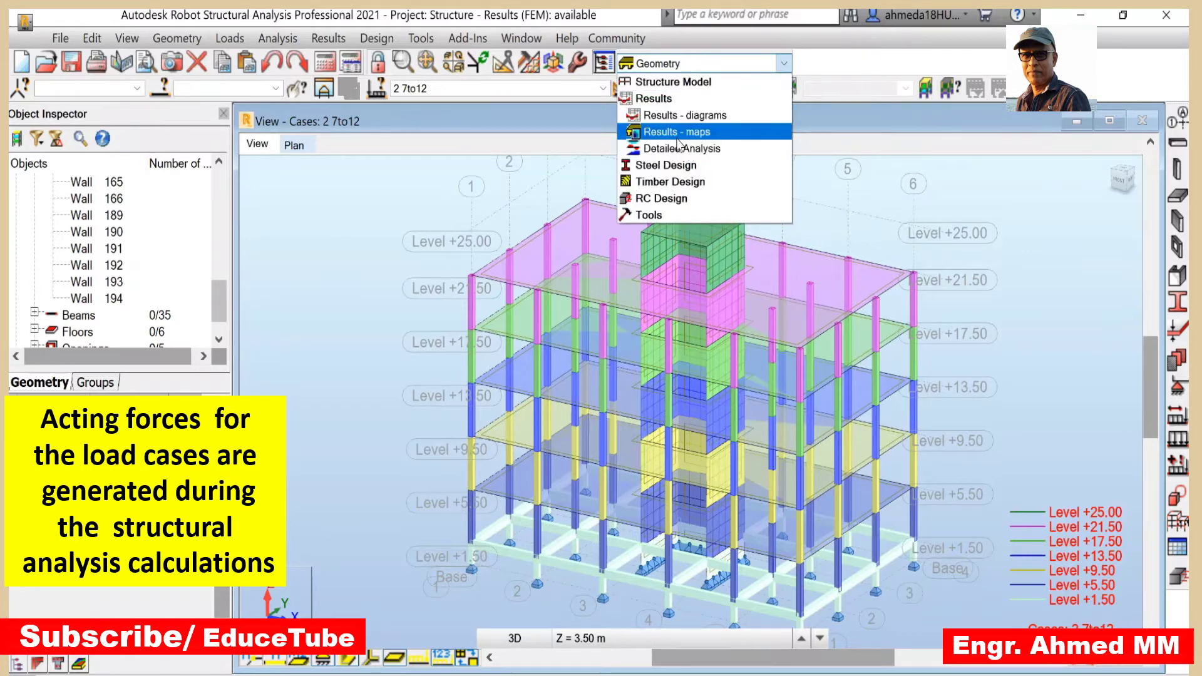
left_click(708, 117)
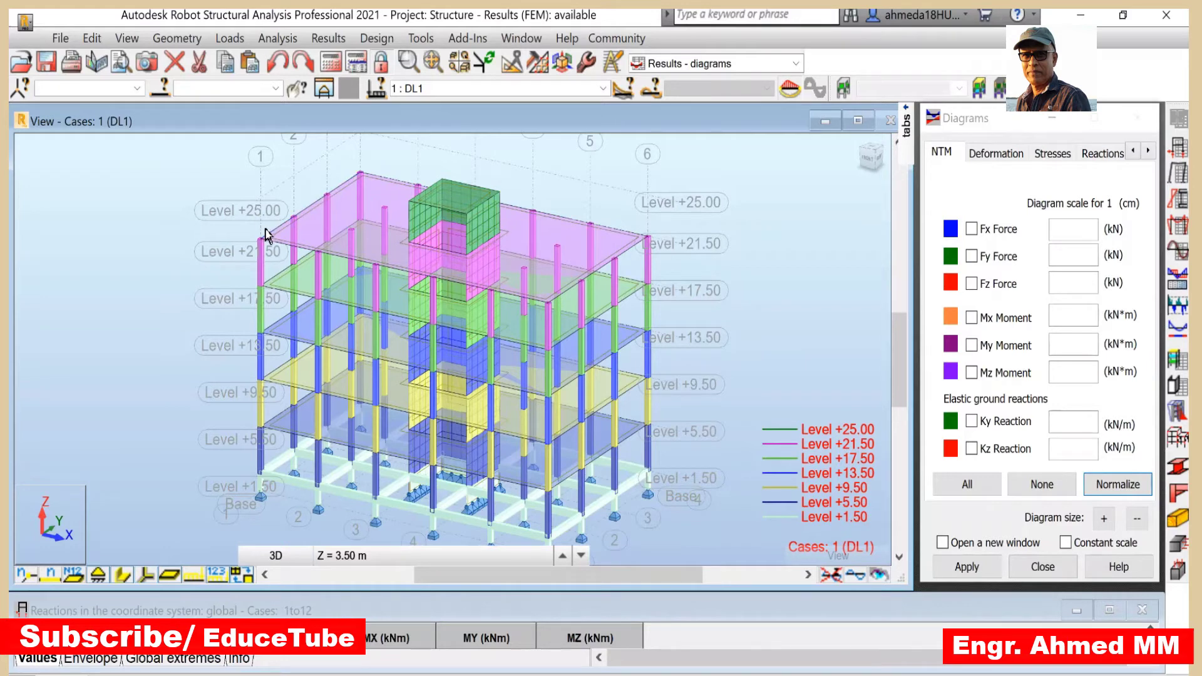
left_click(123, 577)
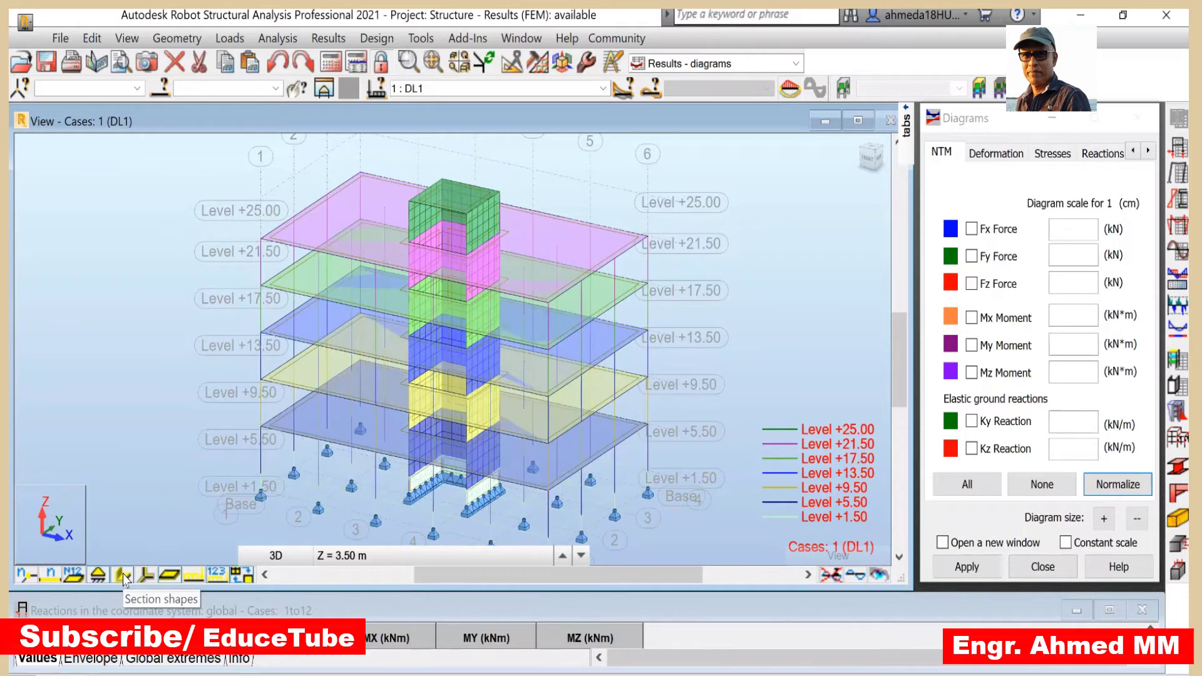